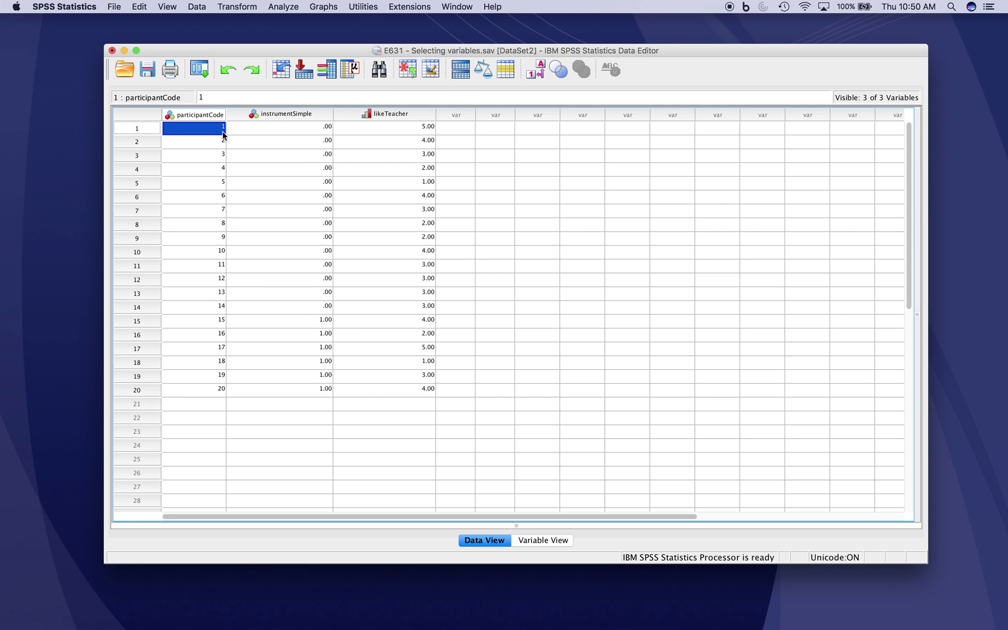
Look through the values in the participantCode, instrumentSimple and likeTeacher columns
{"action": "left_click", "coordinate": [216, 389]}
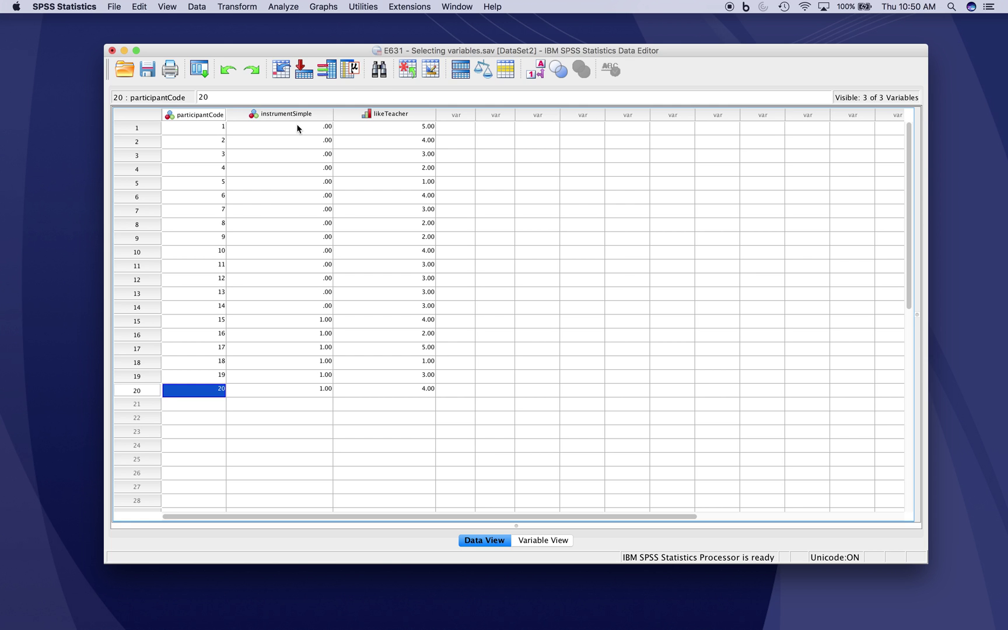
{"action": "left_click_drag", "start_coordinate": [298, 128], "coordinate": [284, 392]}
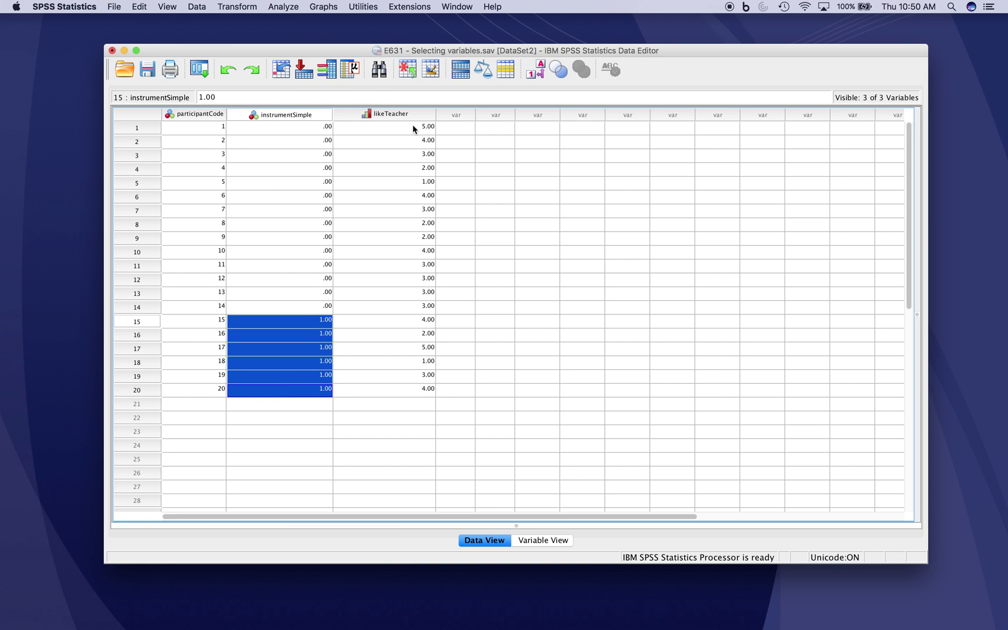
{"action": "left_click", "coordinate": [405, 133]}
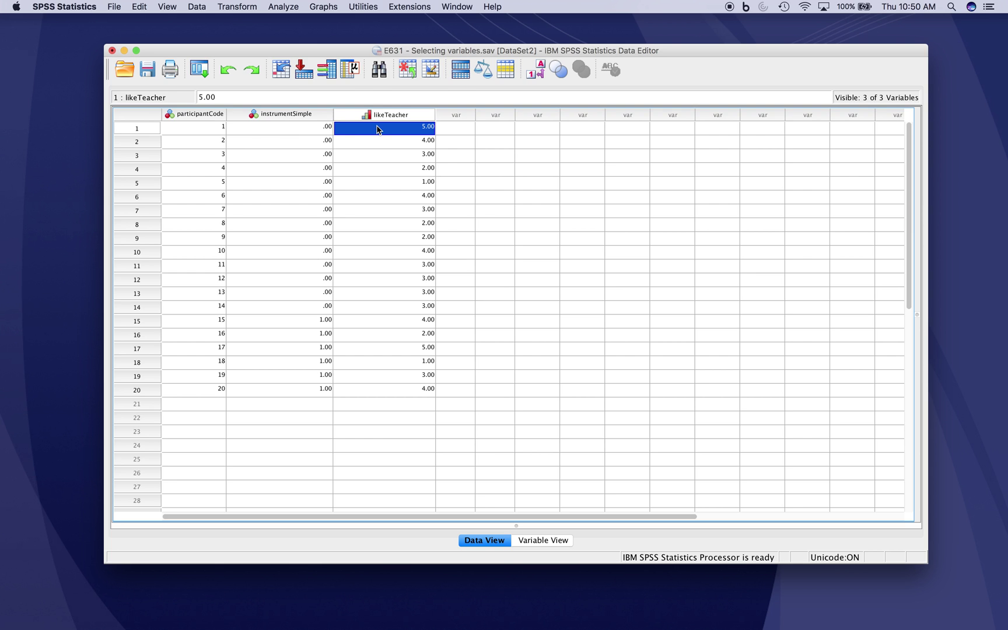
{"action": "left_click", "coordinate": [375, 362]}
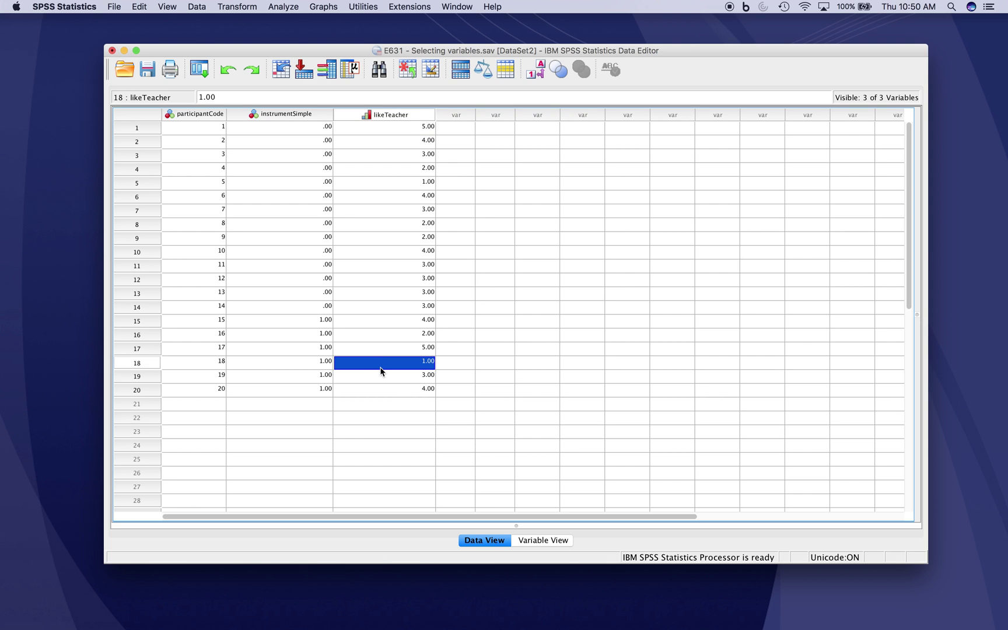
{"action": "left_click", "coordinate": [394, 129]}
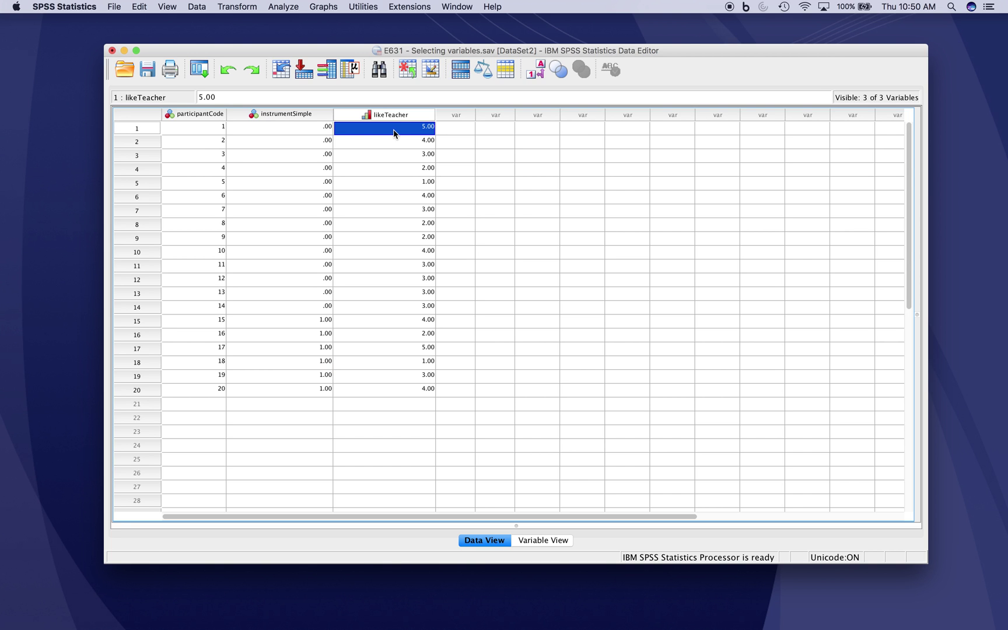
Show value labels instead of numeric codes in the data grid
{"action": "left_click", "coordinate": [541, 75]}
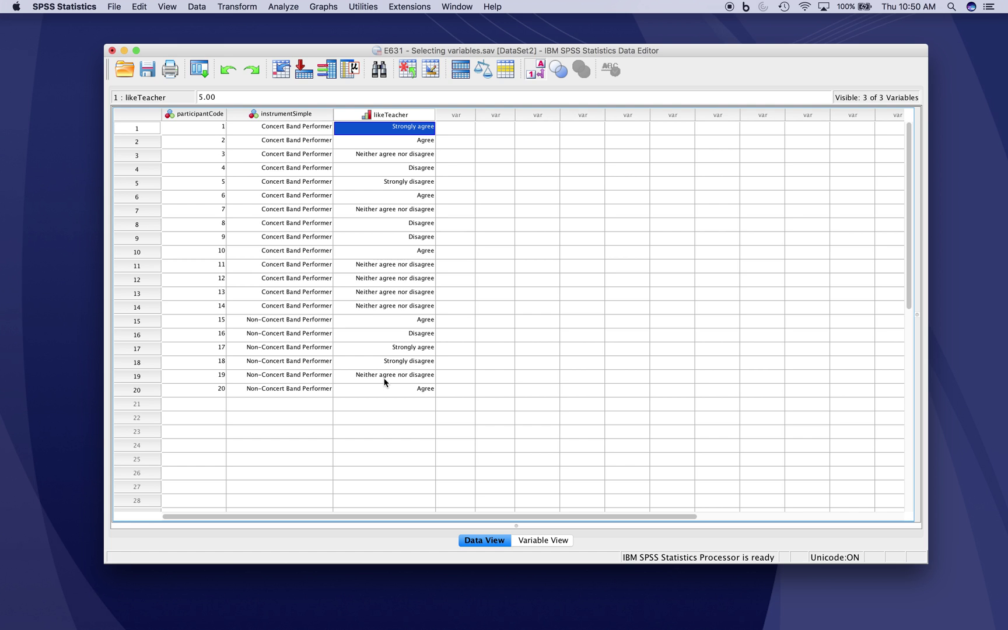
{"action": "left_click", "coordinate": [541, 73]}
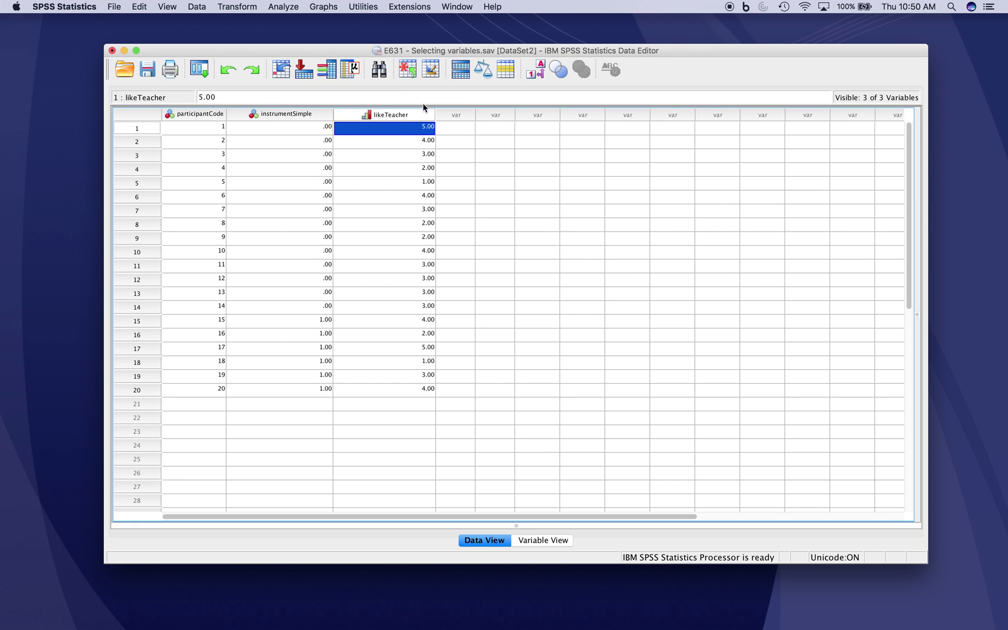
{"action": "left_click", "coordinate": [523, 72]}
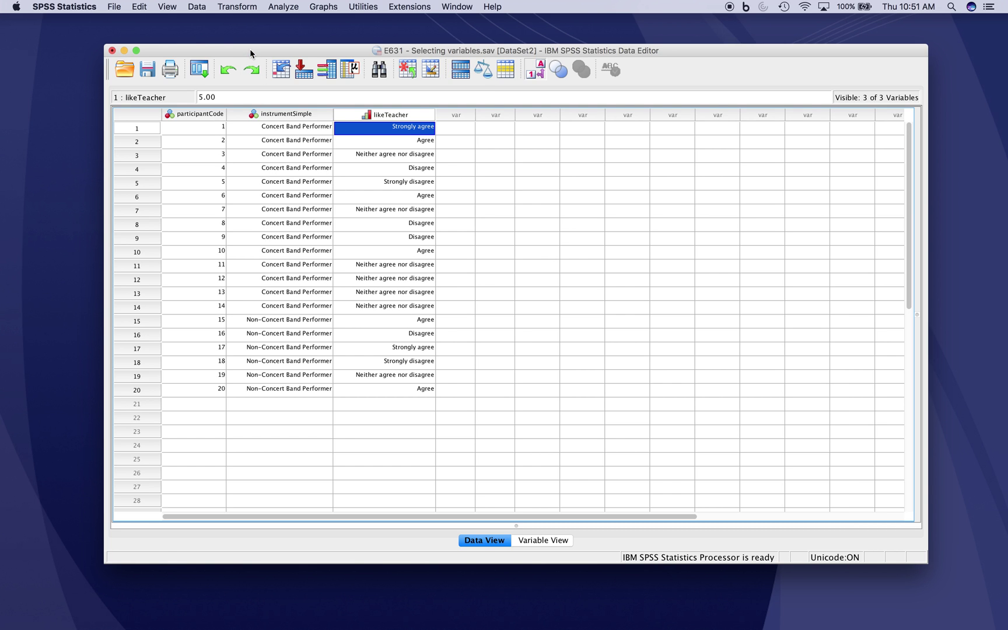
Select only the cases where instrumentSimple = 0, filtering out the unselected cases, and return to the data grid
{"action": "left_click", "coordinate": [201, 4]}
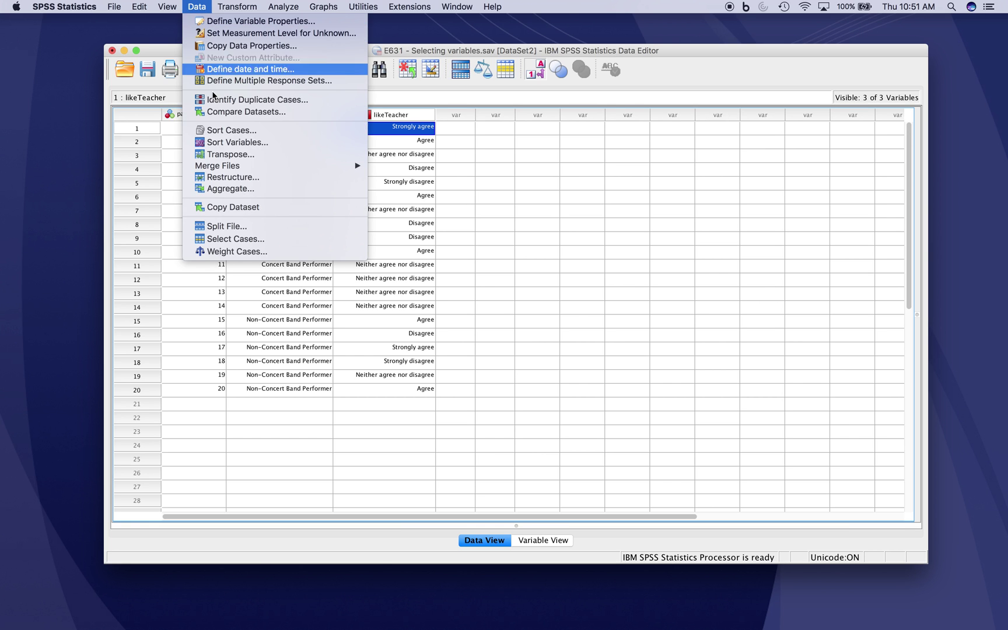
{"action": "left_click", "coordinate": [219, 244]}
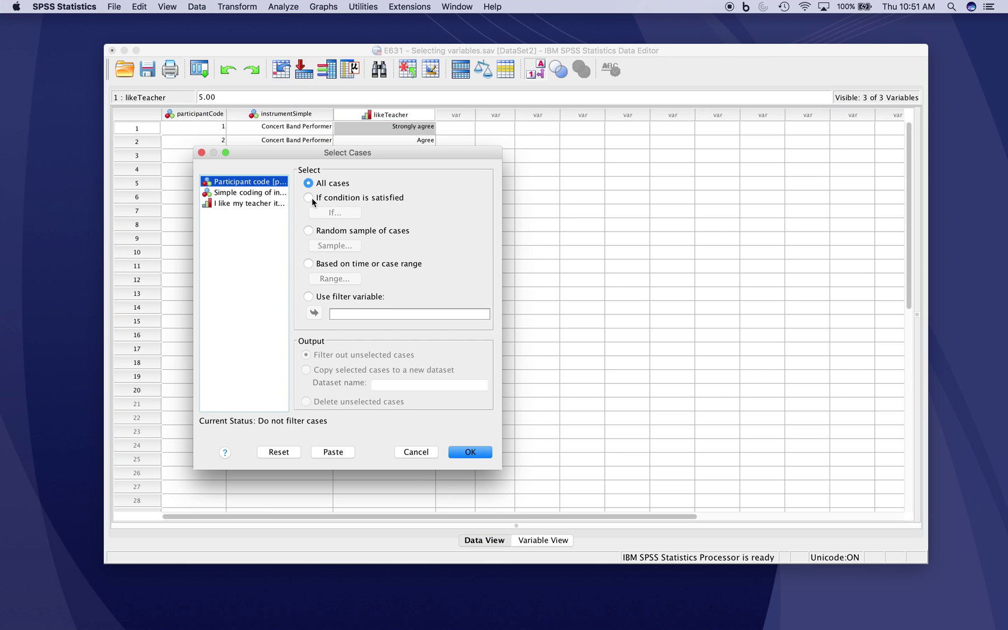
{"action": "left_click", "coordinate": [312, 199]}
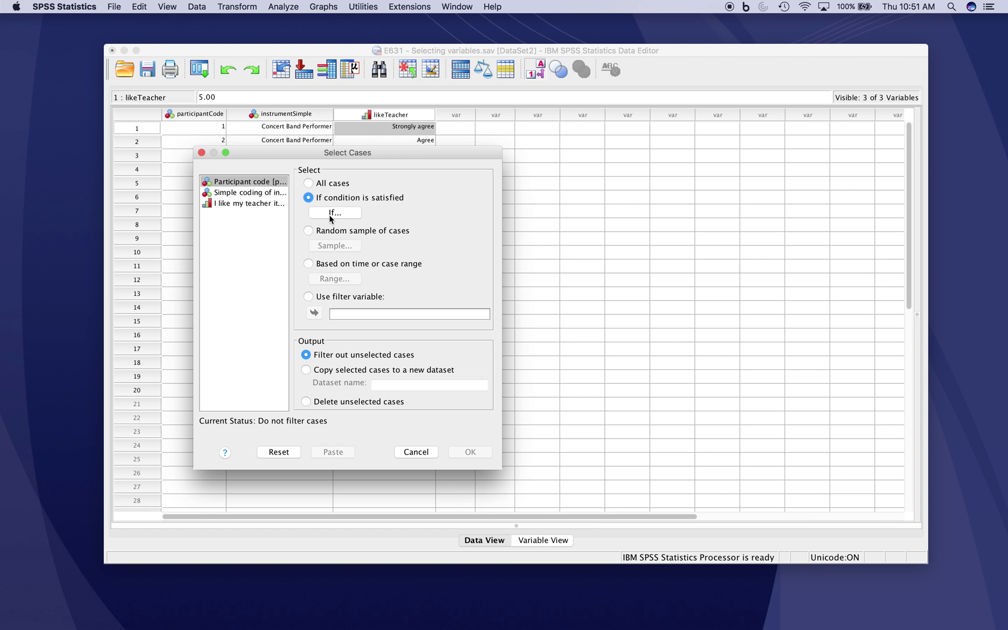
{"action": "left_click", "coordinate": [330, 215]}
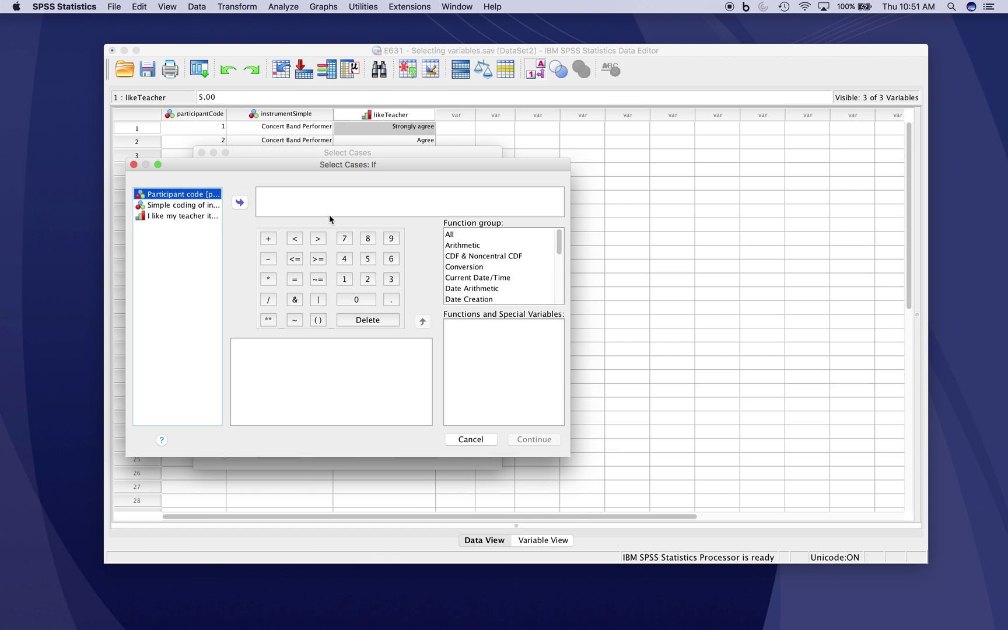
{"action": "left_click", "coordinate": [197, 207]}
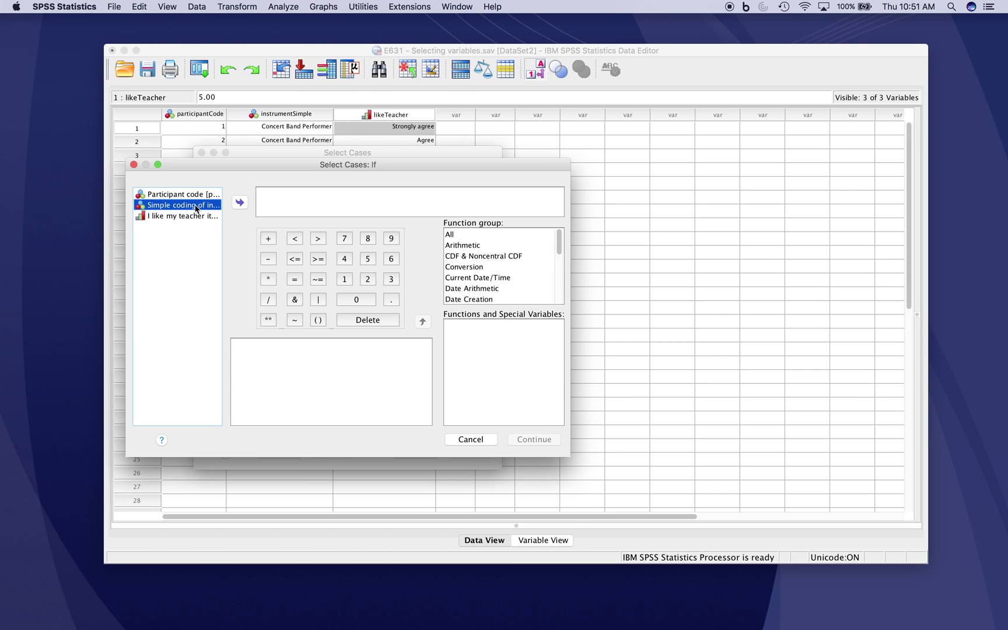
{"action": "left_click", "coordinate": [238, 203]}
{"action": "type", "text": "= 0"}
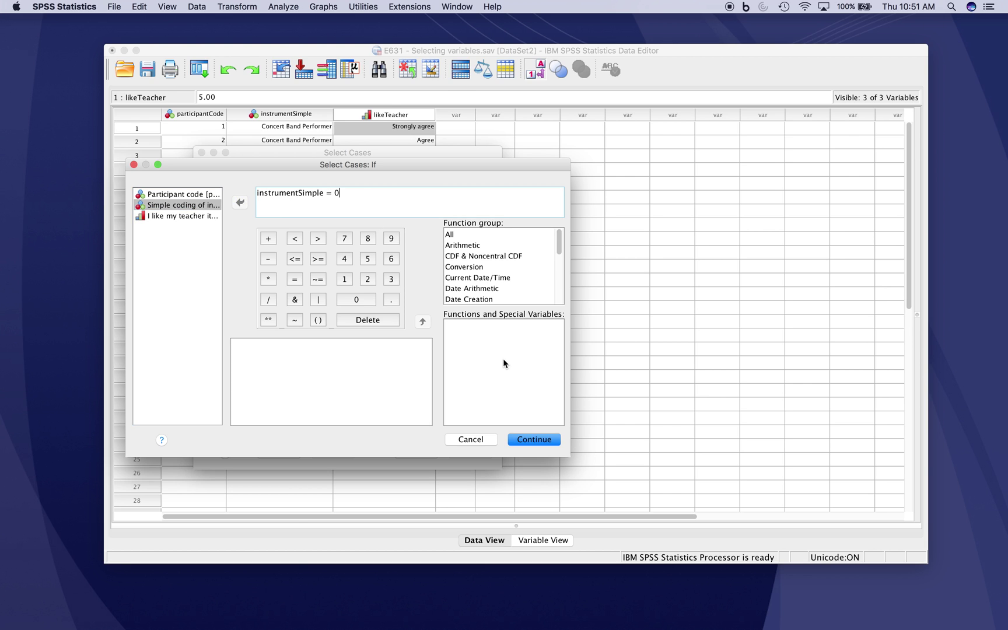
{"action": "left_click", "coordinate": [521, 439]}
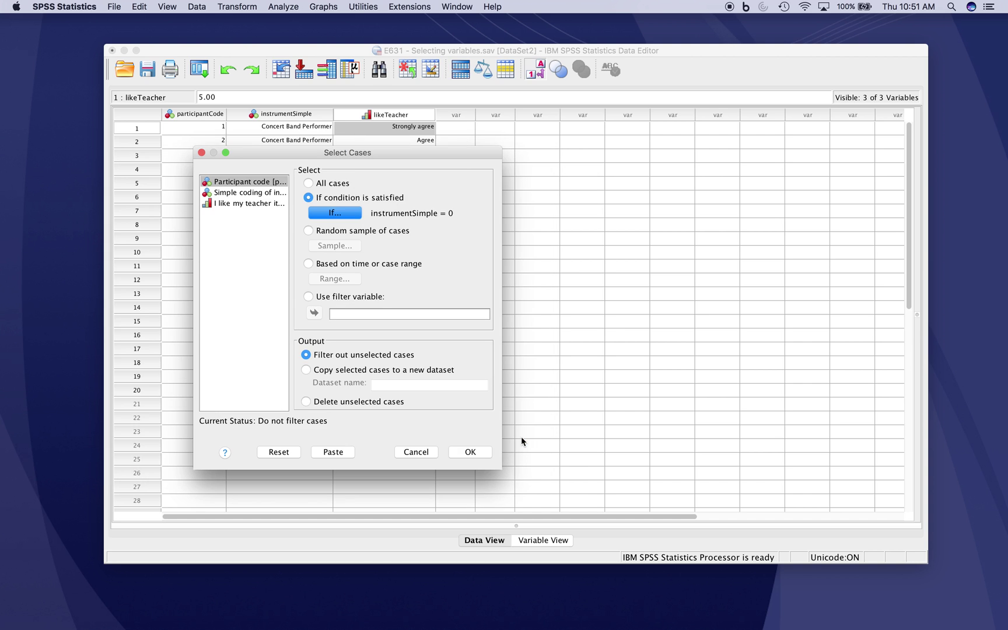
{"action": "left_click", "coordinate": [472, 452]}
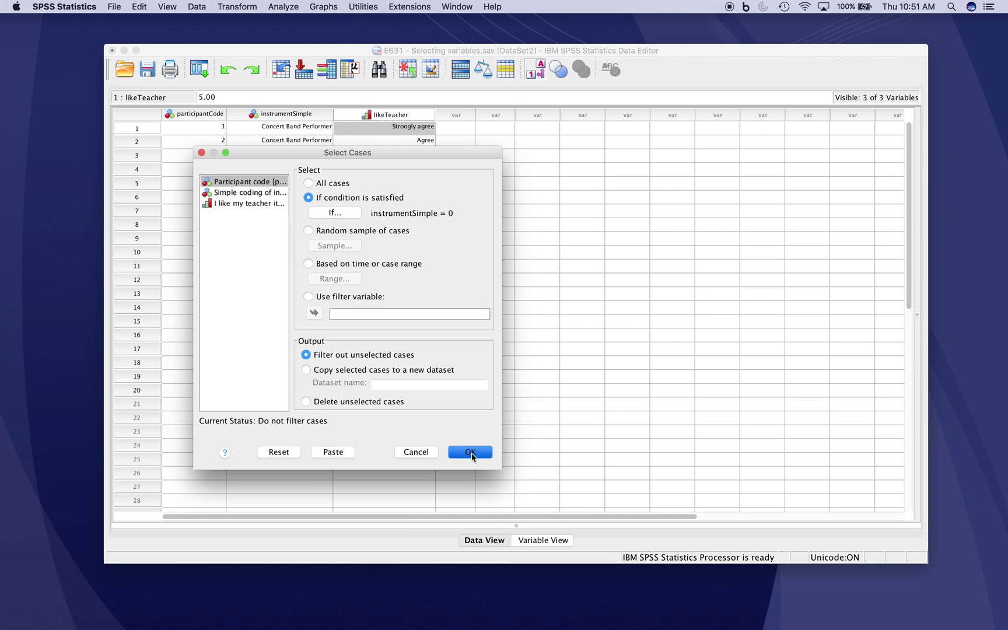
{"action": "left_click", "coordinate": [324, 52]}
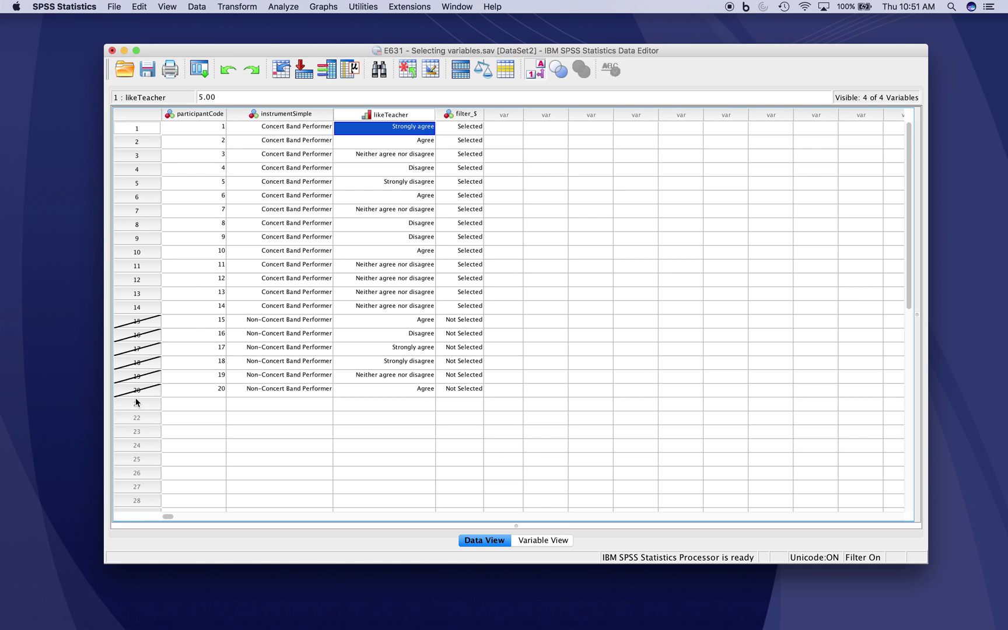
Run Descriptives on the "I like my teacher item" variable for the filtered cases
{"action": "left_click", "coordinate": [284, 7]}
{"action": "mouse_move", "coordinate": [312, 34]}
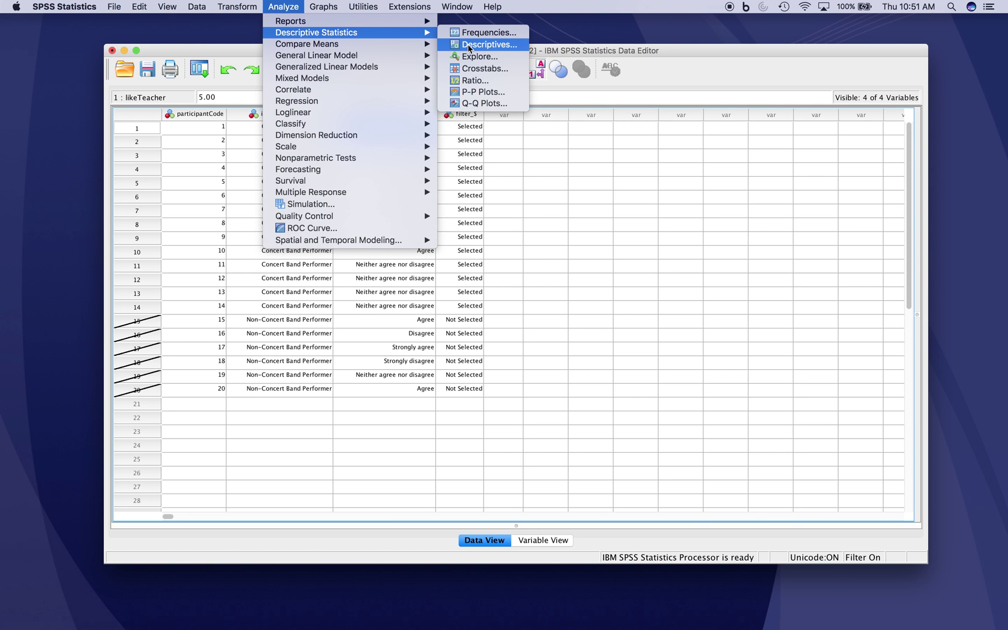
{"action": "left_click", "coordinate": [470, 45]}
{"action": "left_click", "coordinate": [416, 275]}
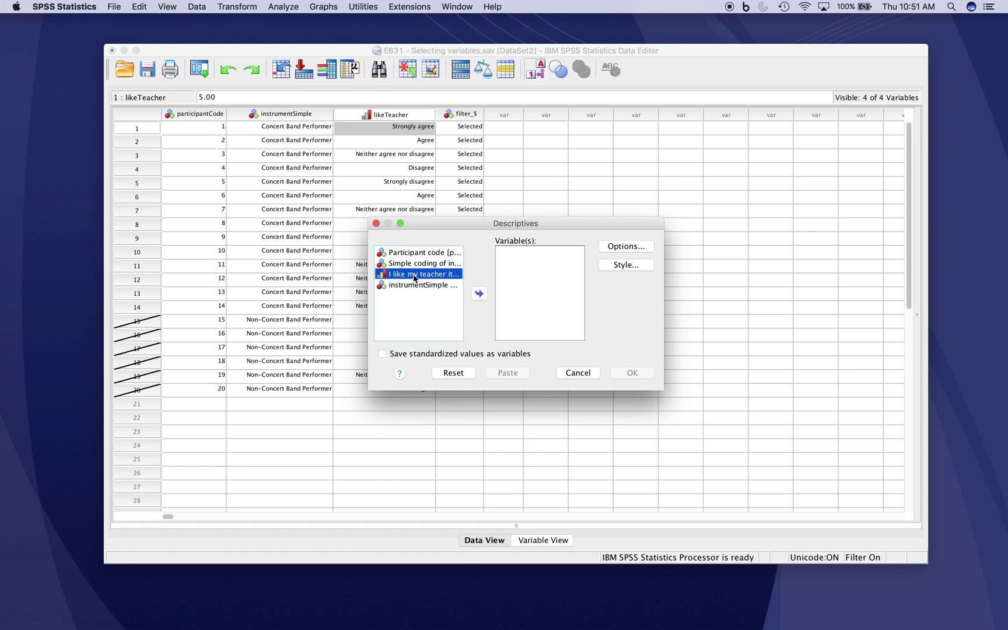
{"action": "left_click", "coordinate": [479, 293]}
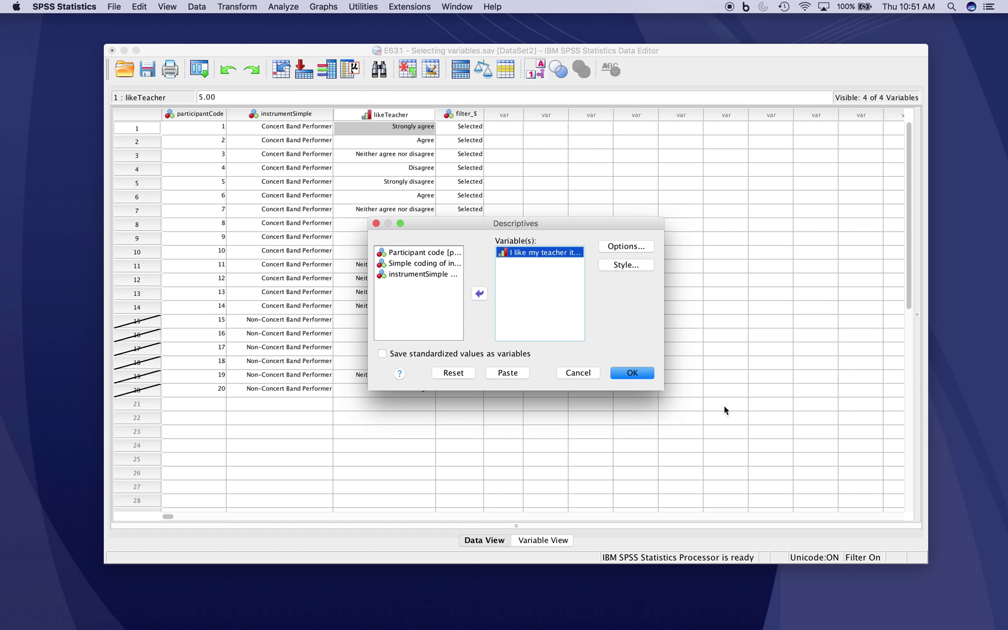
{"action": "left_click", "coordinate": [633, 373]}
Review the Descriptive Statistics table, and close the output viewer without saving its contents
{"action": "scroll", "coordinate": [600, 318], "scroll_direction": "down", "scroll_amount": 1}
{"action": "left_click", "coordinate": [483, 467]}
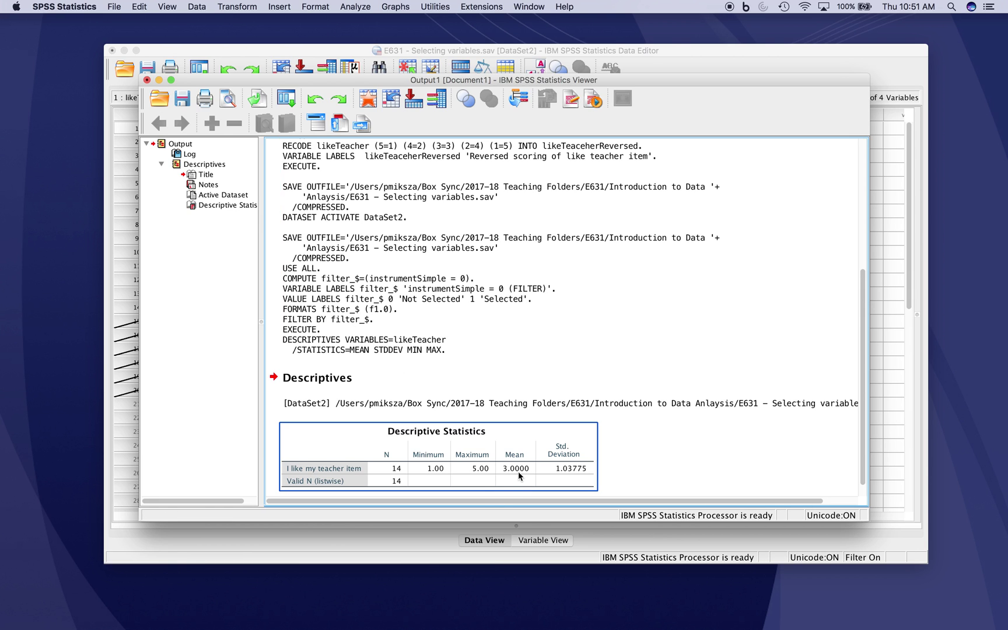
{"action": "left_click", "coordinate": [147, 80]}
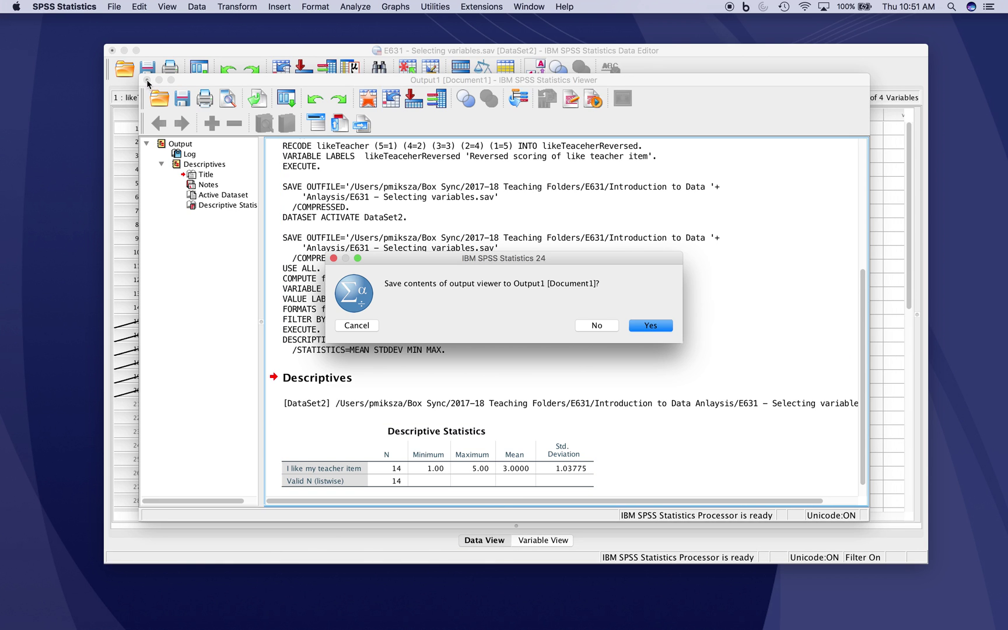
{"action": "left_click", "coordinate": [607, 326]}
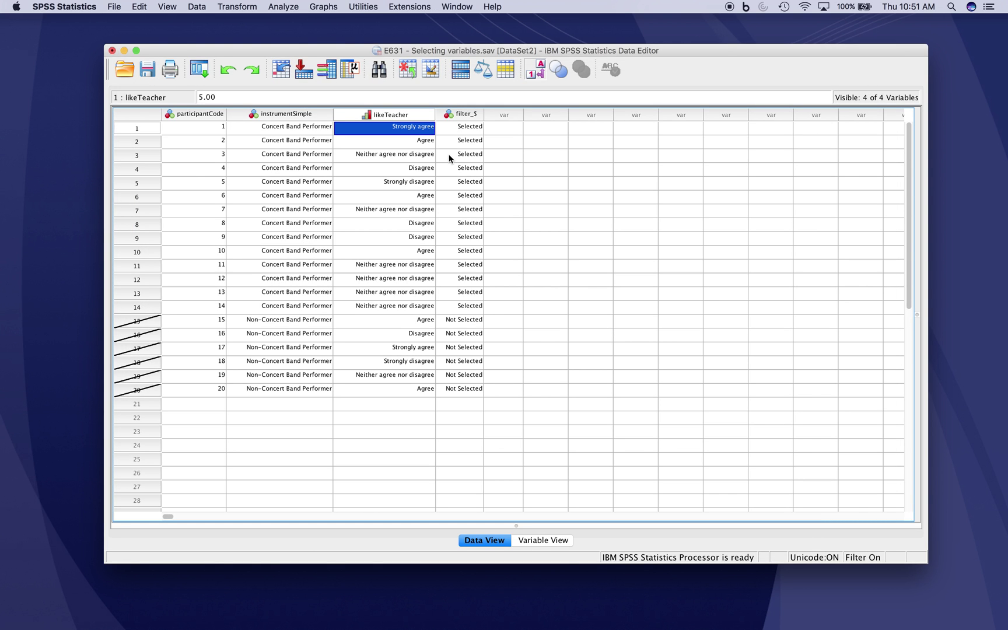
Reset the case selection to all cases and return to the data grid
{"action": "left_click_drag", "start_coordinate": [207, 54], "coordinate": [205, 40]}
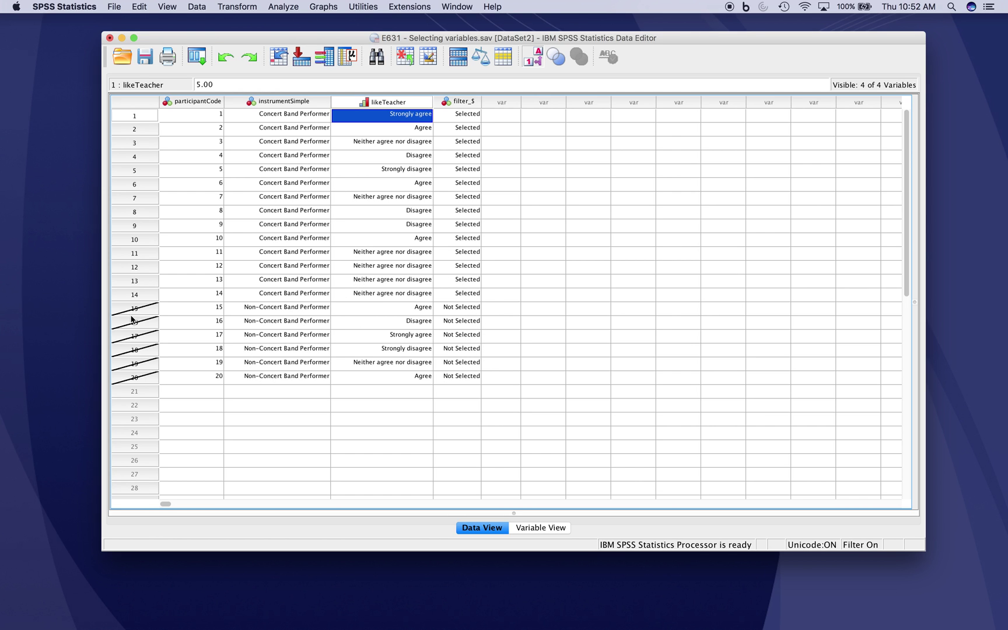
{"action": "left_click", "coordinate": [197, 6]}
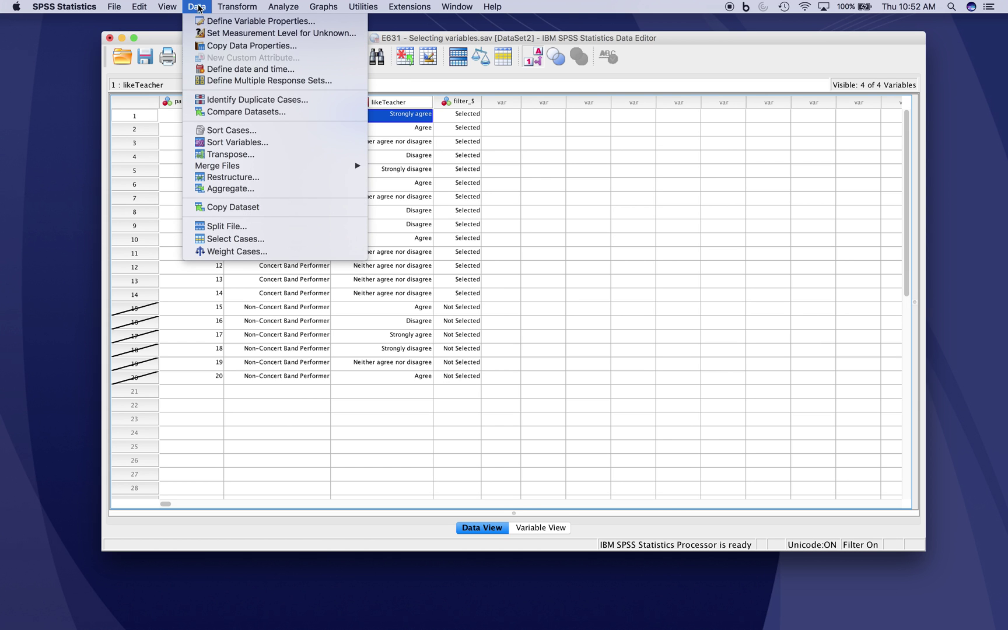
{"action": "left_click", "coordinate": [223, 243]}
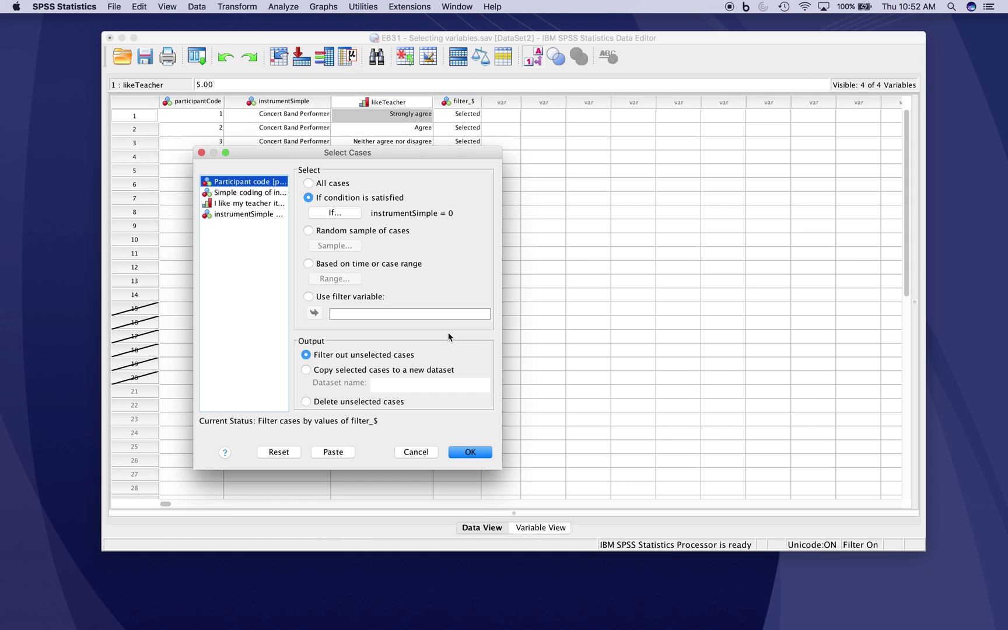
{"action": "left_click", "coordinate": [278, 452]}
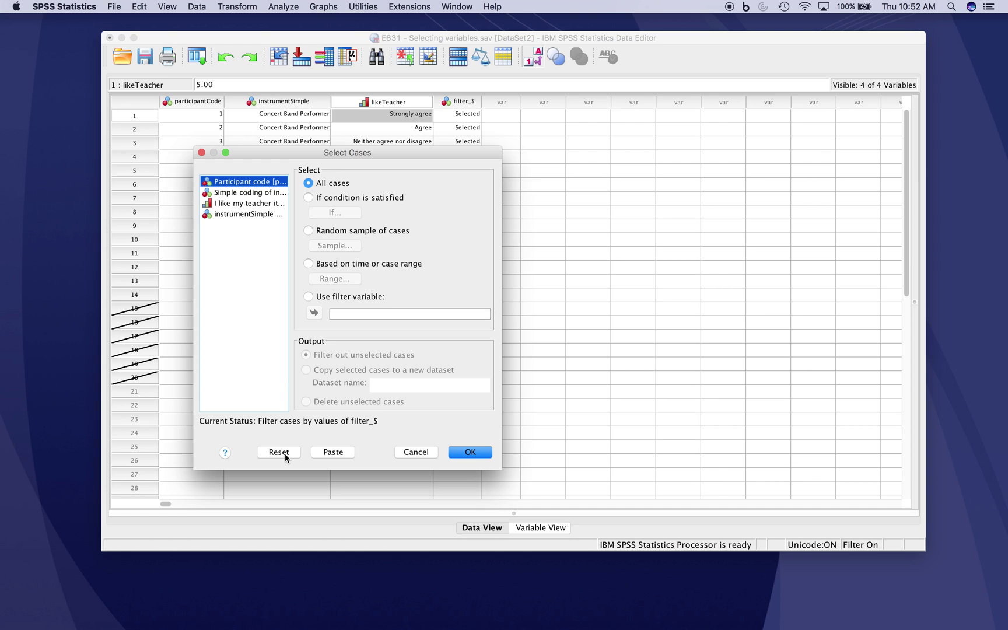
{"action": "left_click", "coordinate": [484, 449]}
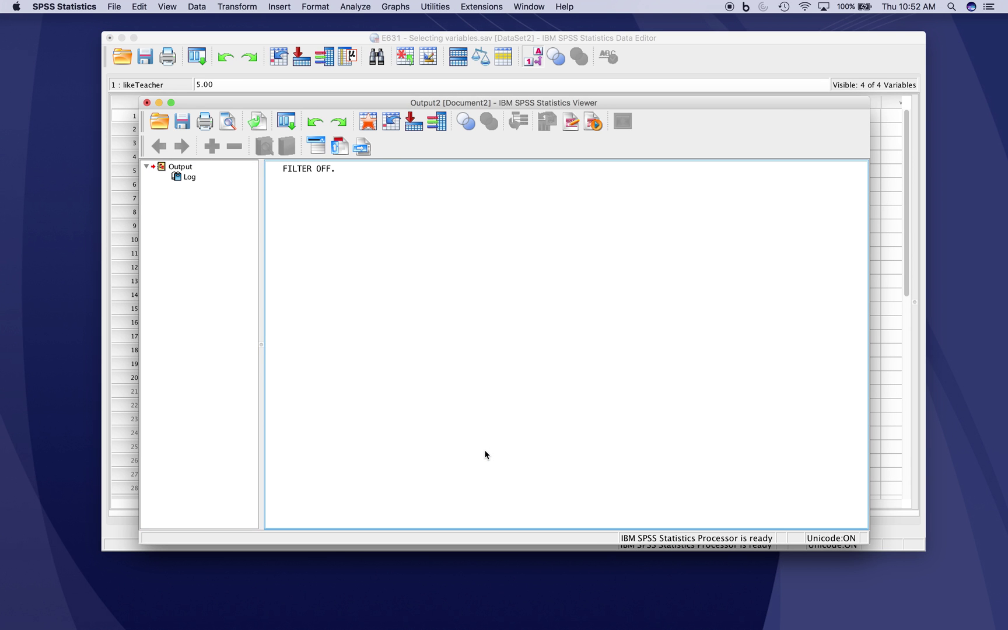
{"action": "left_click", "coordinate": [350, 39]}
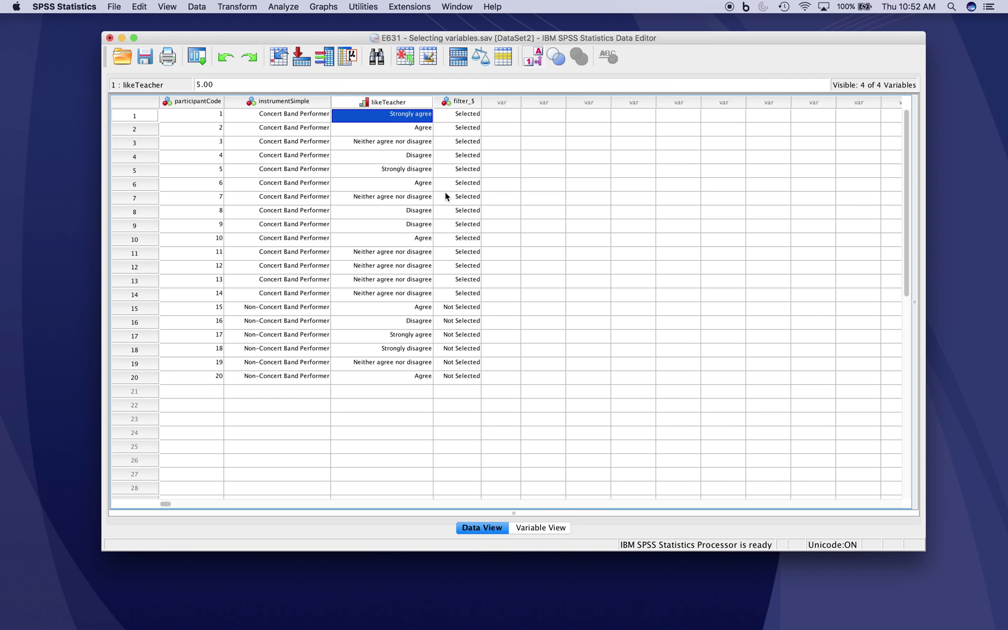
Delete the filter_$ variable from the dataset
{"action": "left_click", "coordinate": [468, 103]}
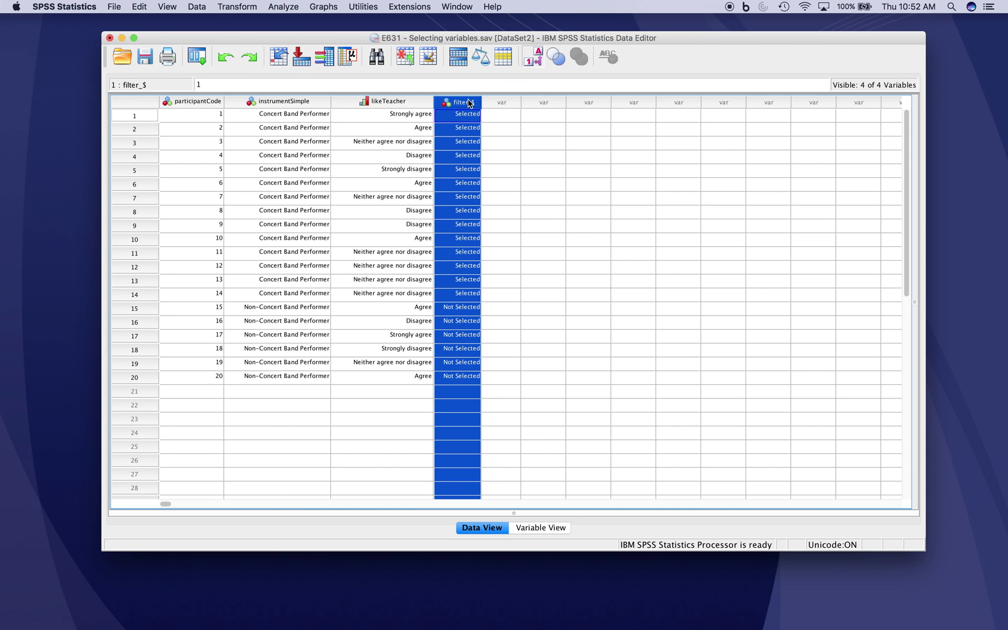
{"action": "right_click", "coordinate": [468, 103]}
{"action": "left_click", "coordinate": [496, 150]}
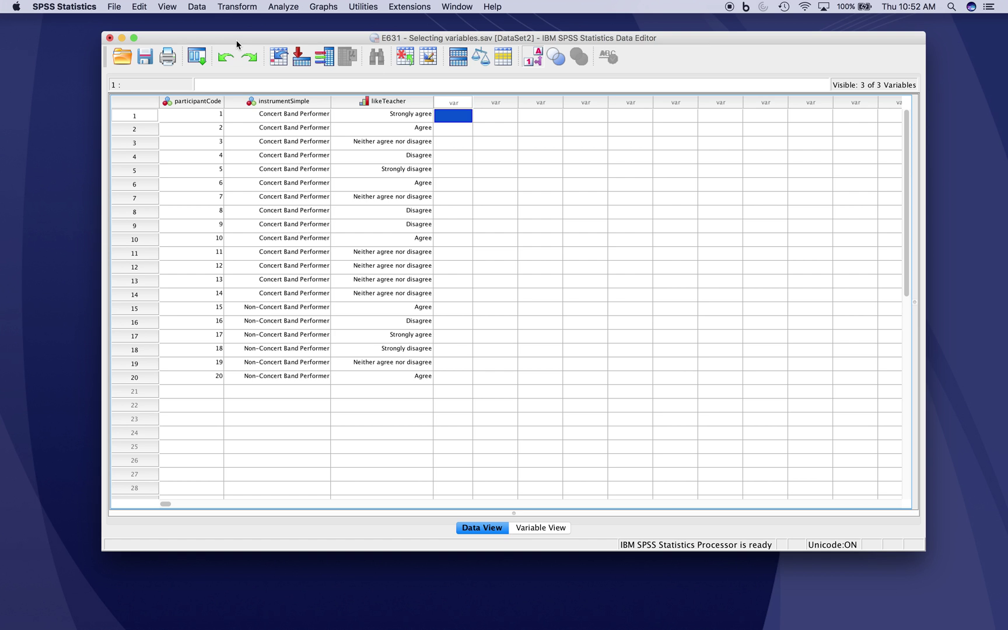
Split the file to compare groups based on the "Simple coding of instrument type" variable, sorting by the grouping variable, and return to the data grid
{"action": "left_click", "coordinate": [201, 4]}
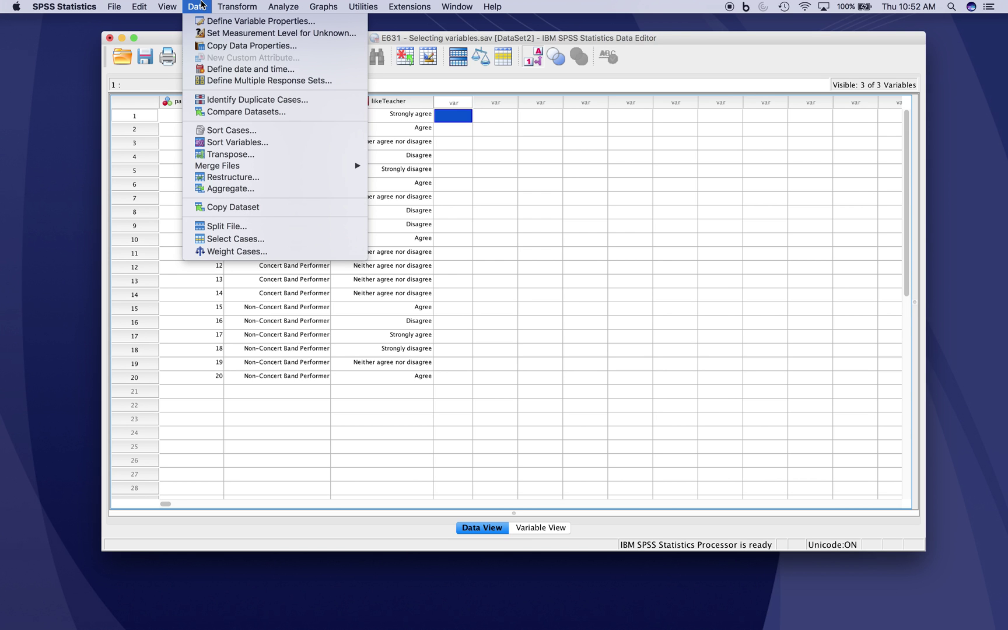
{"action": "left_click", "coordinate": [245, 228]}
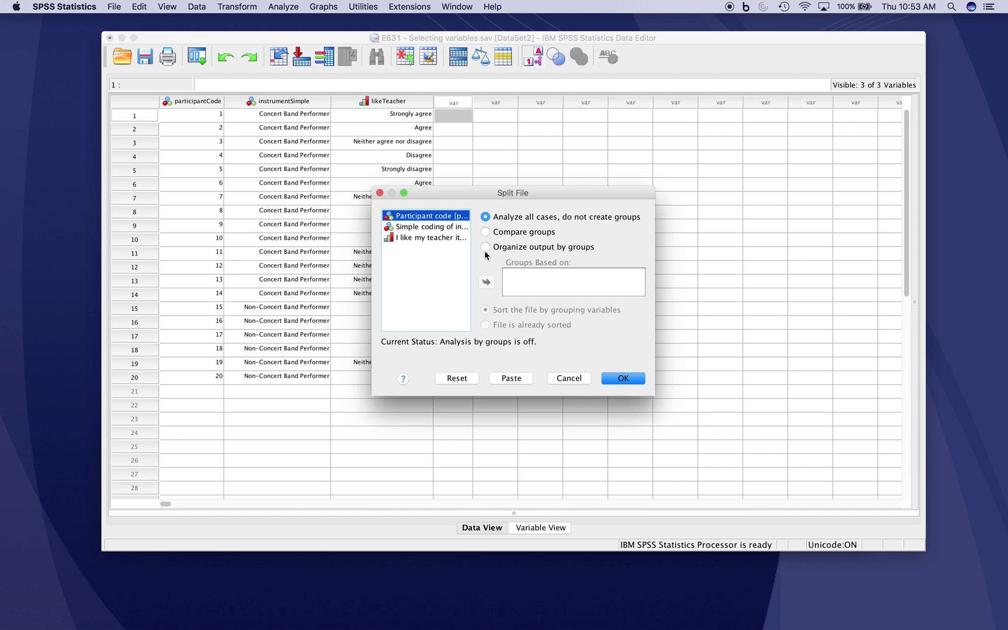
{"action": "left_click", "coordinate": [484, 233]}
{"action": "left_click", "coordinate": [448, 227]}
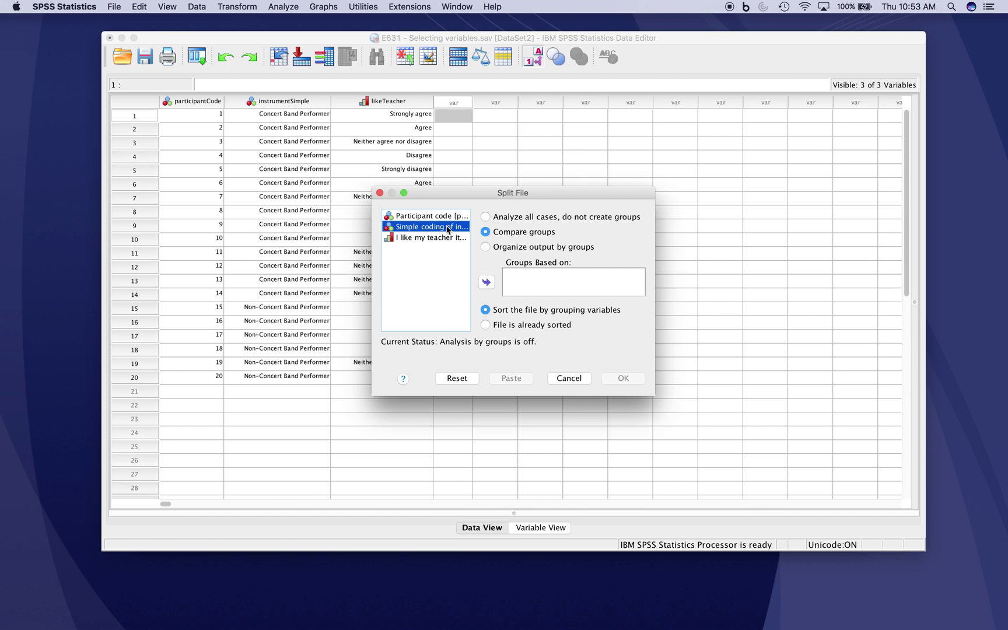
{"action": "left_click", "coordinate": [486, 283]}
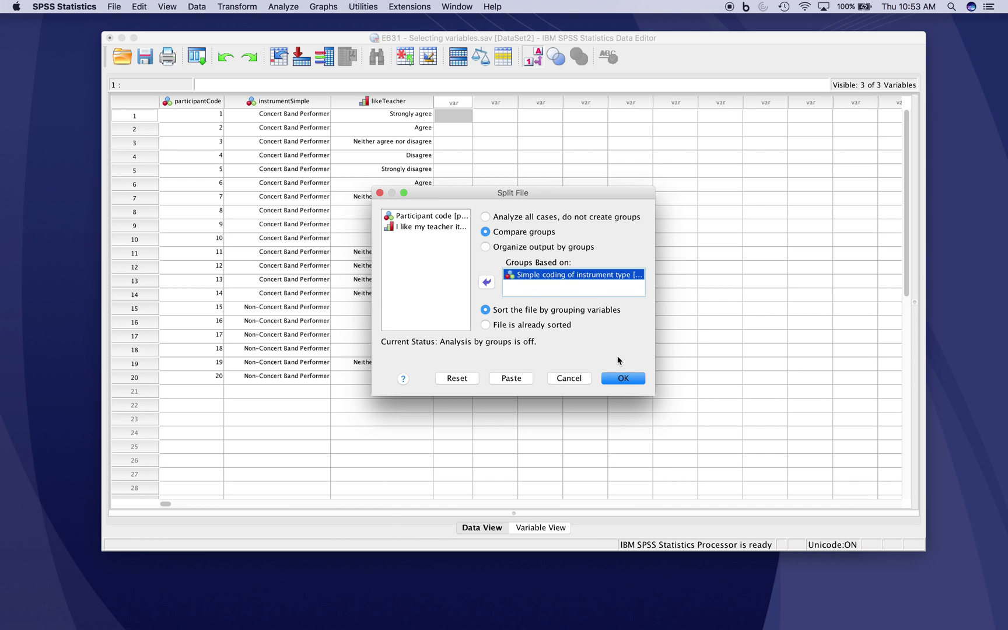
{"action": "left_click", "coordinate": [621, 378]}
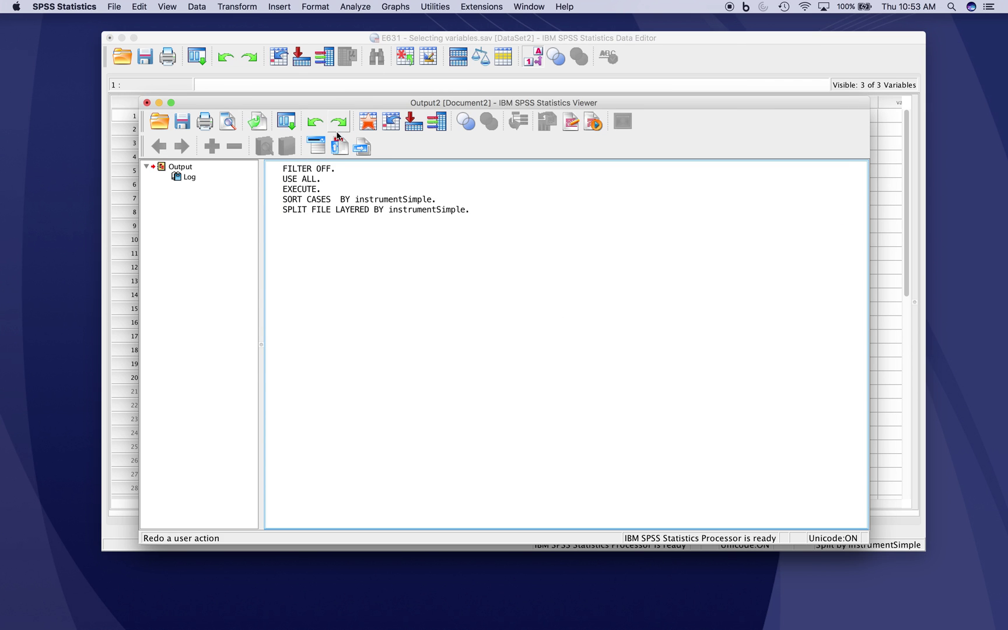
{"action": "left_click", "coordinate": [350, 36]}
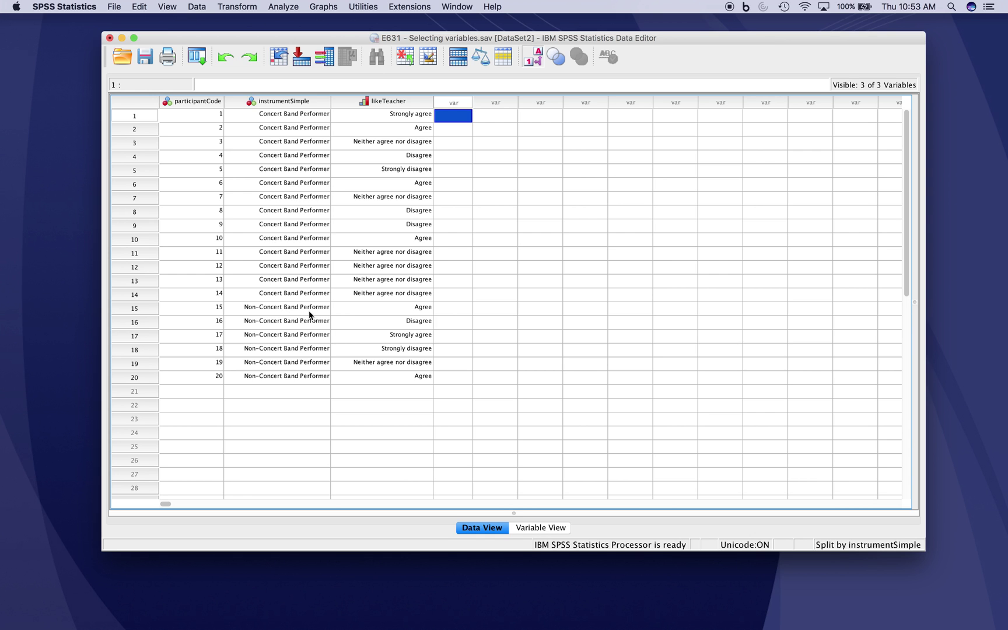
Run Descriptives on the "I like my teacher item" variable for the split groups, and close the output viewer without saving its contents
{"action": "left_click", "coordinate": [286, 5]}
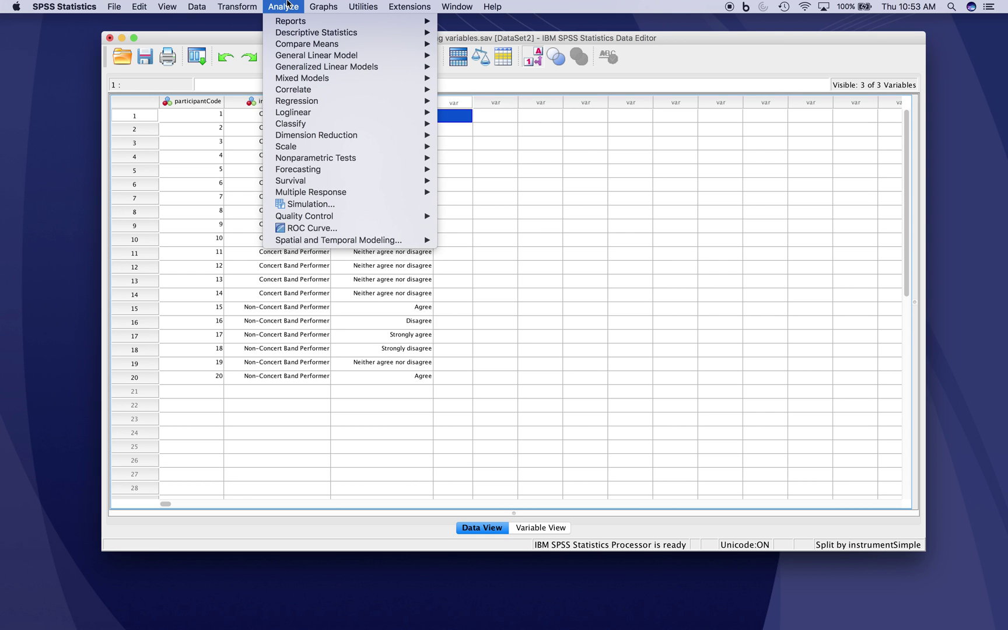
{"action": "mouse_move", "coordinate": [356, 34]}
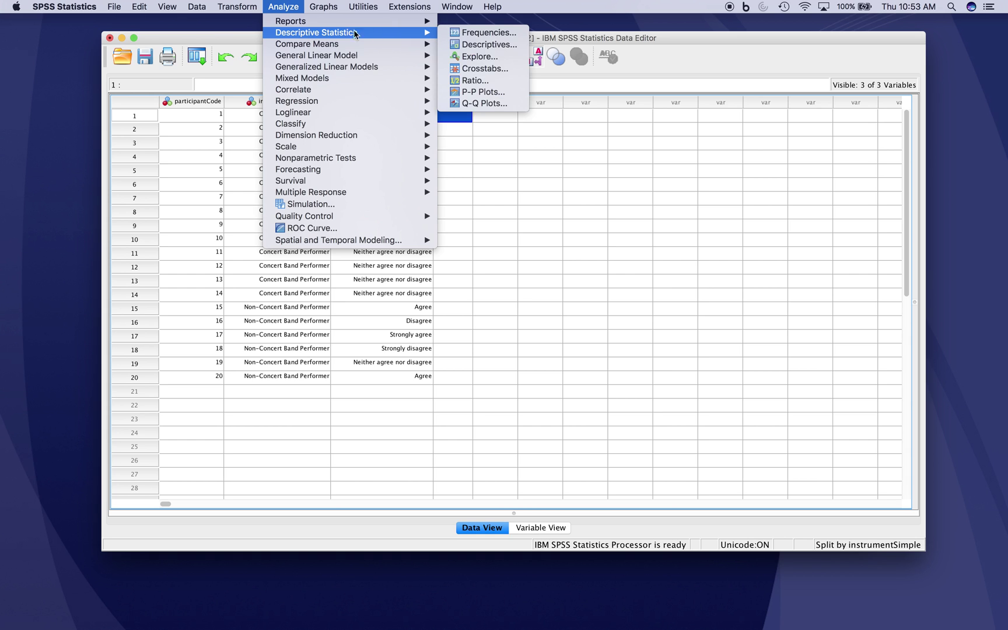
{"action": "left_click", "coordinate": [460, 45]}
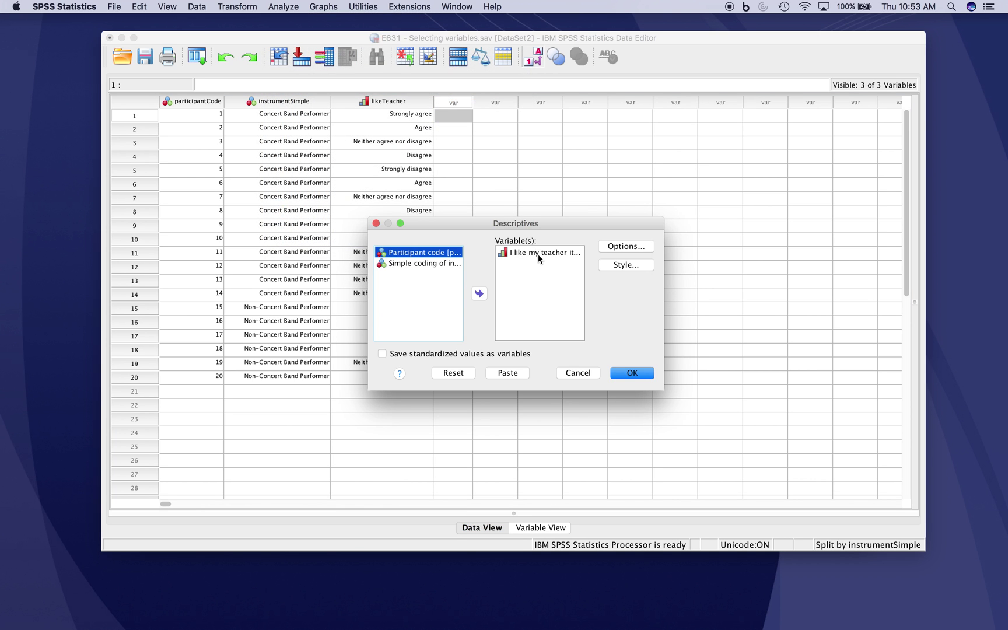
{"action": "left_click", "coordinate": [631, 376]}
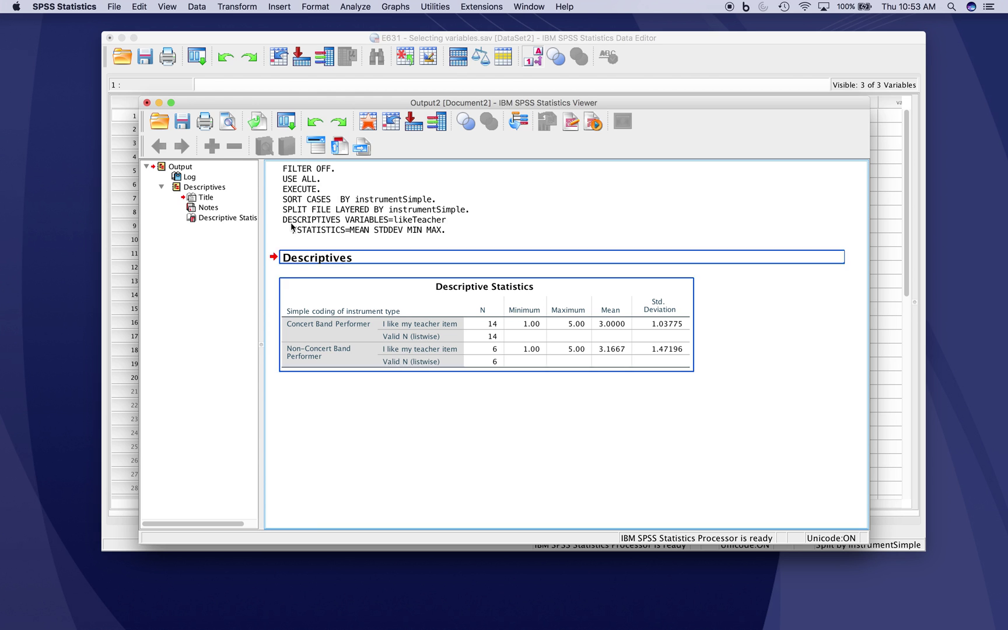
{"action": "left_click", "coordinate": [148, 104]}
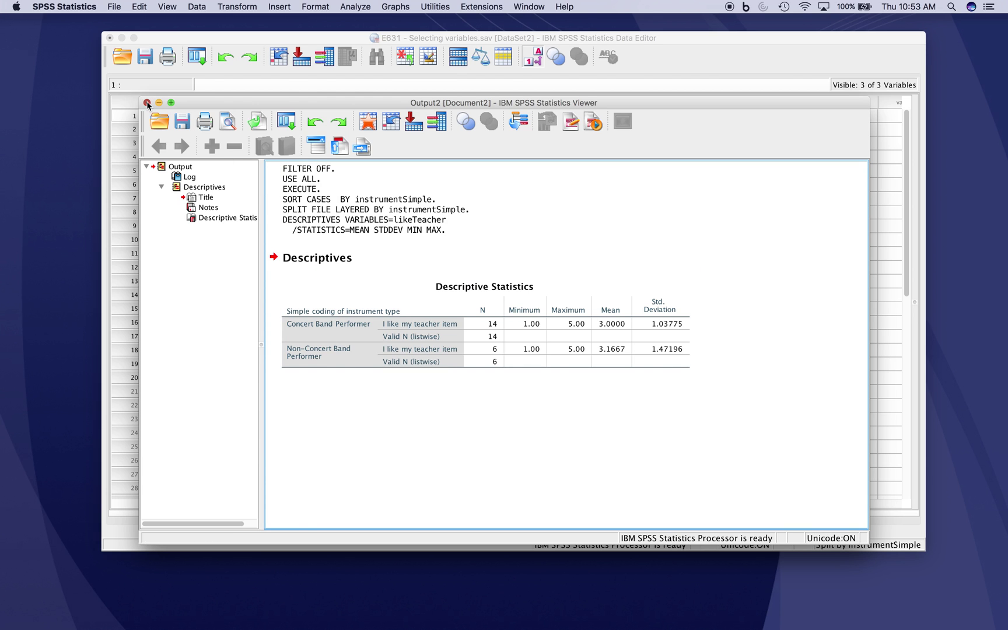
{"action": "left_click", "coordinate": [604, 349]}
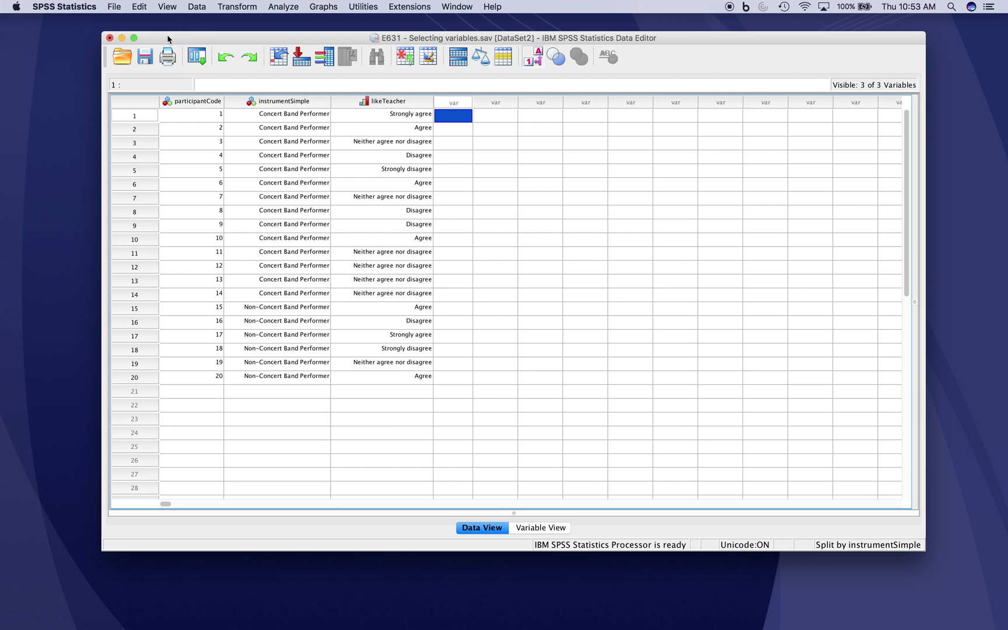
Reset the file split to analyze all cases without creating groups, and return to the data grid
{"action": "left_click", "coordinate": [197, 7]}
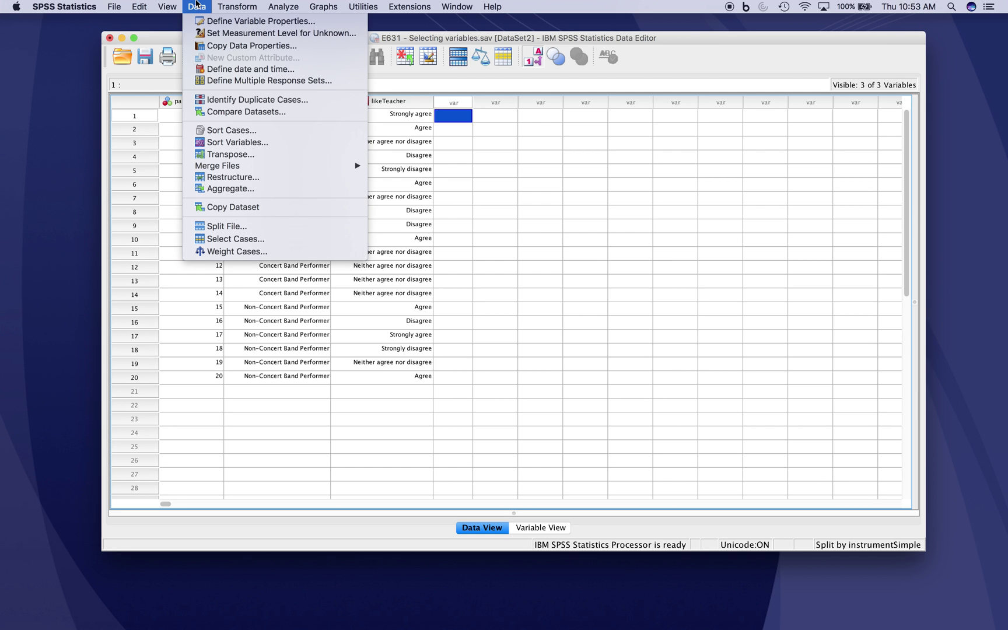
{"action": "left_click", "coordinate": [239, 228]}
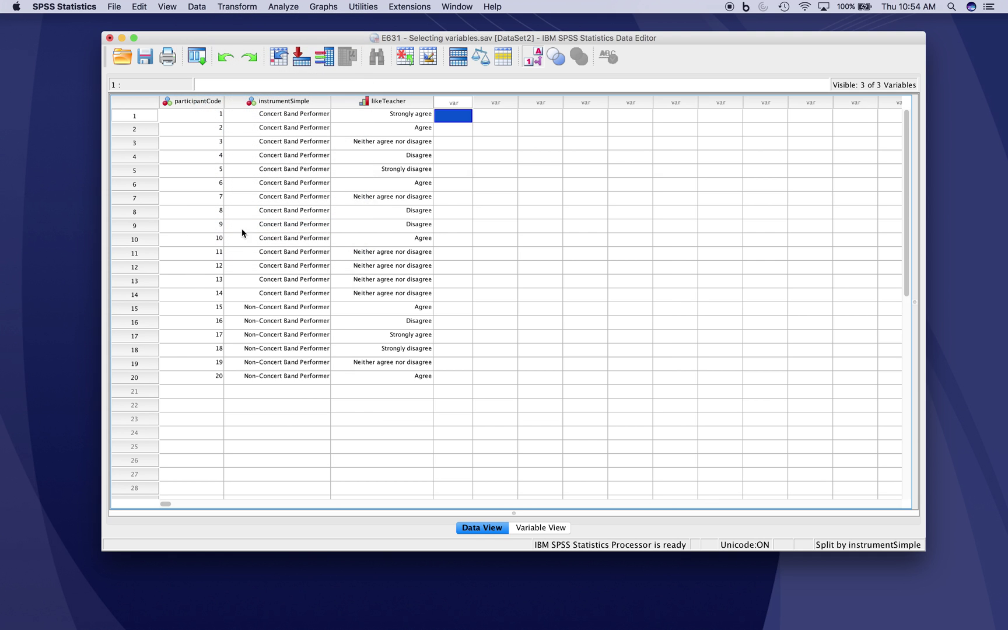
{"action": "left_click", "coordinate": [457, 378]}
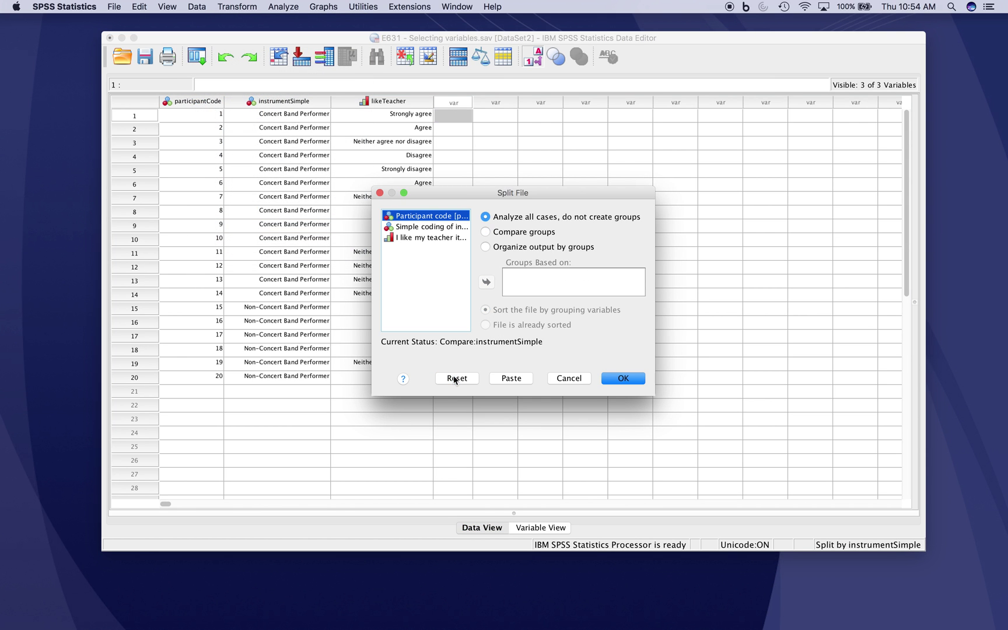
{"action": "left_click", "coordinate": [623, 378]}
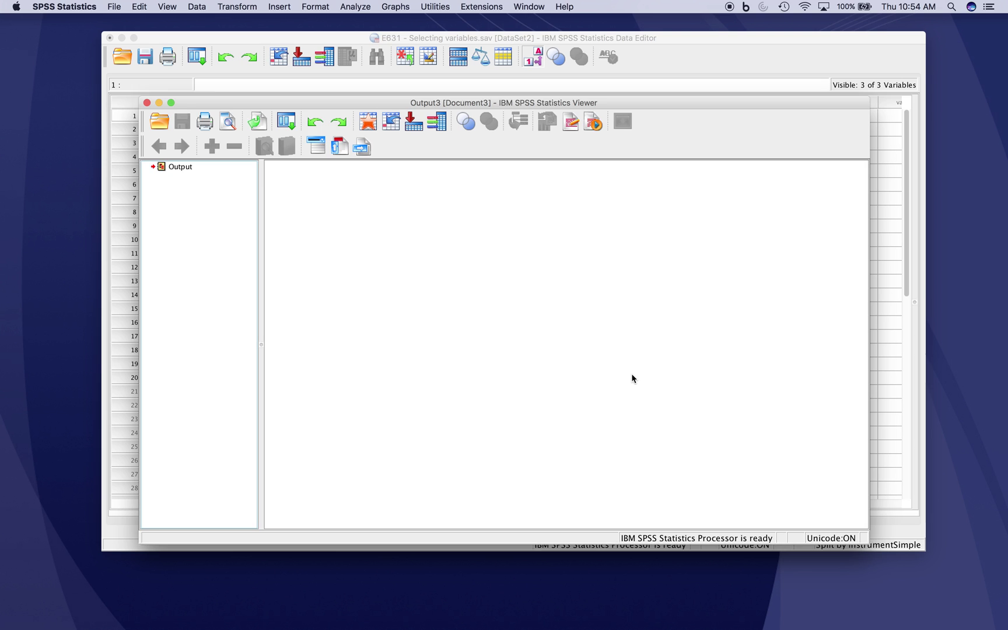
{"action": "left_click", "coordinate": [353, 39]}
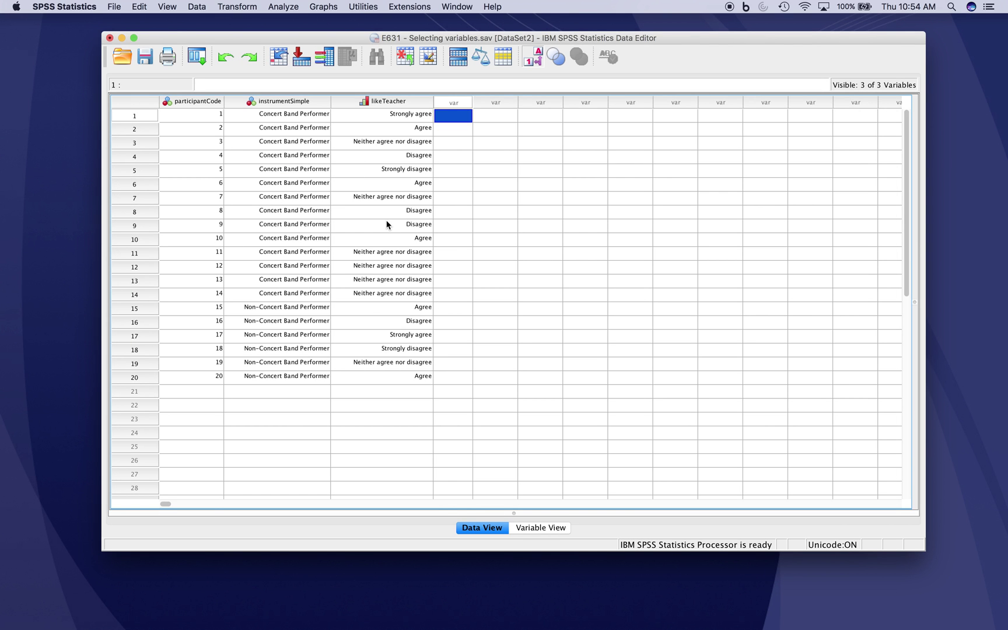